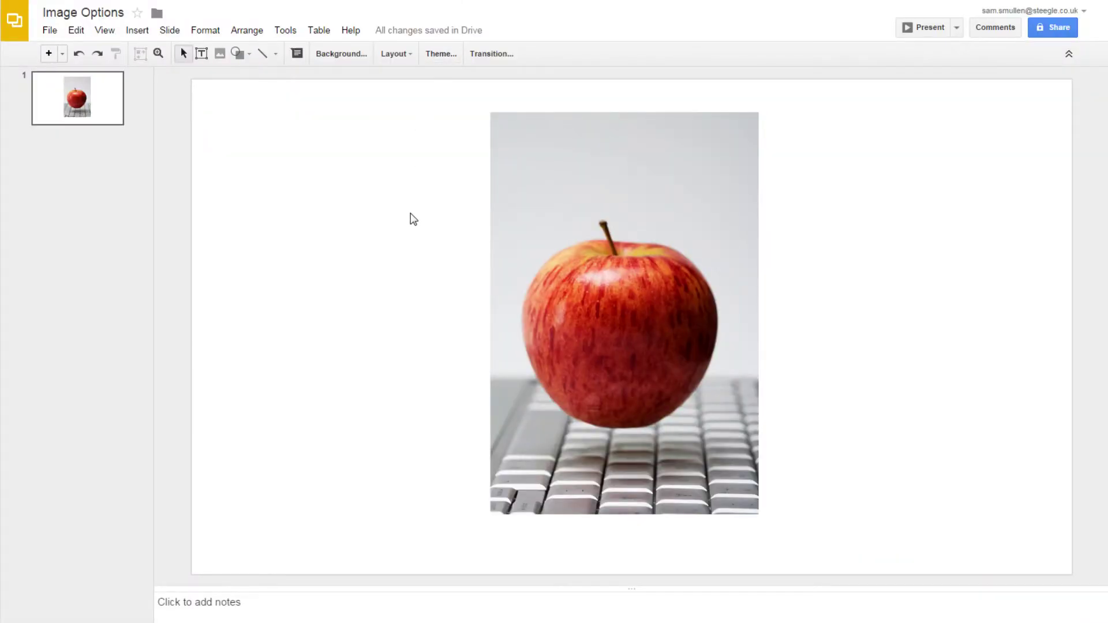
- Select the apple photo and open its Image Options recolour and adjustment panel
click(574, 226)
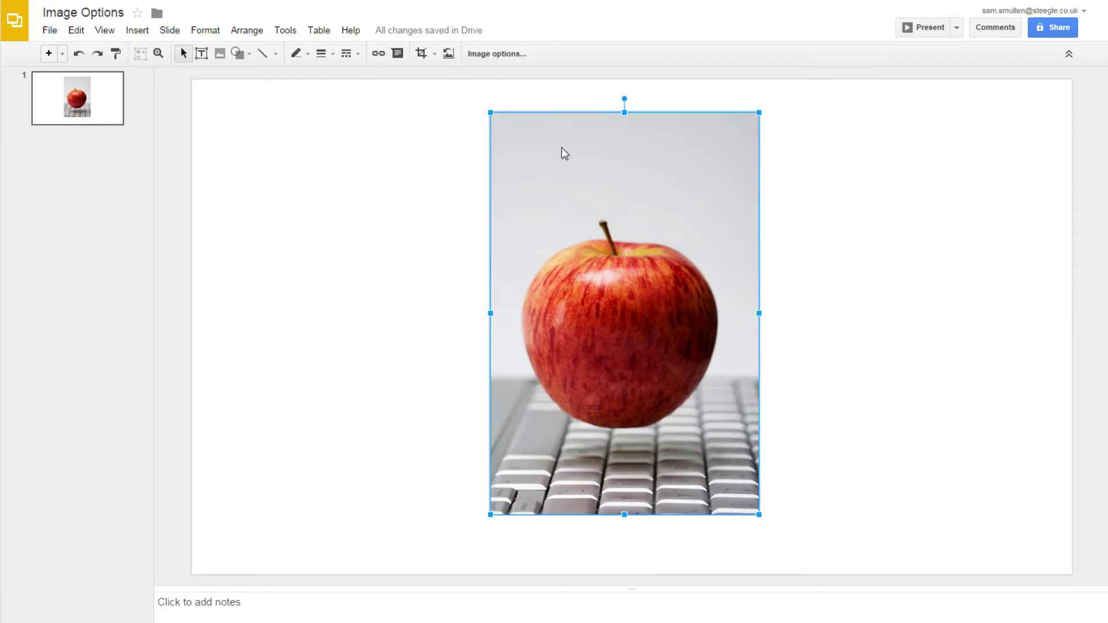
click(496, 54)
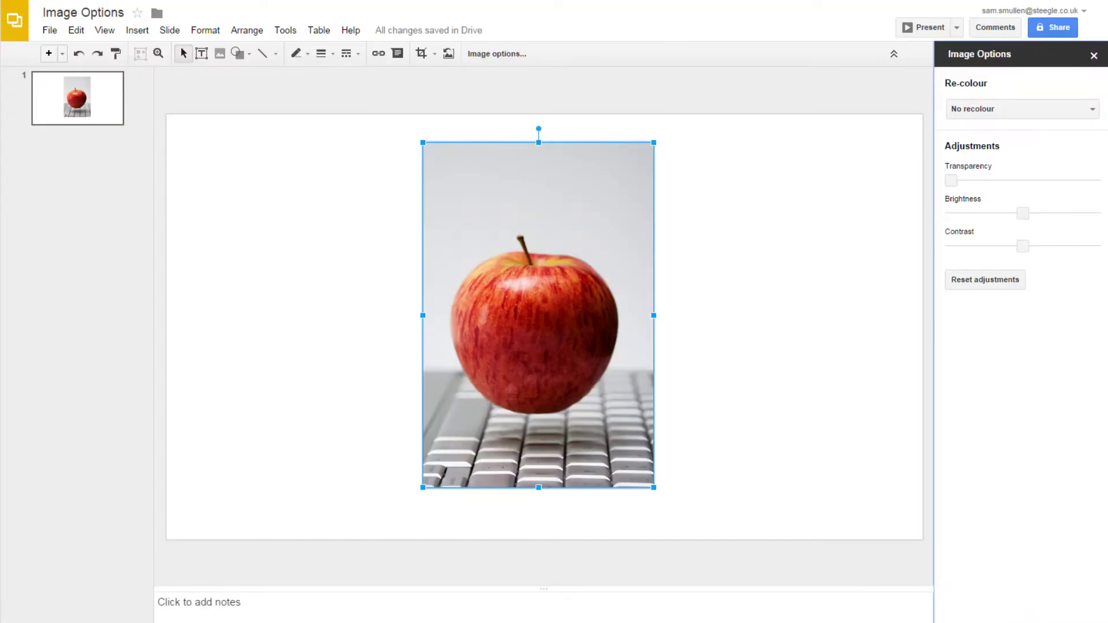
- Apply the Dark 7 purple recolour preset to the apple photo
click(997, 107)
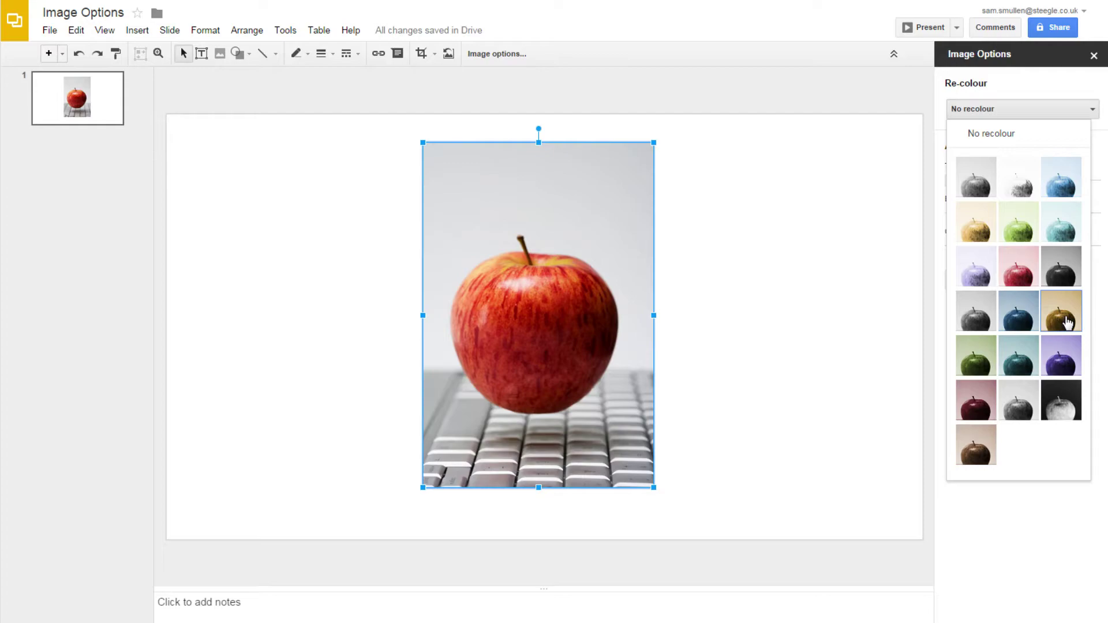
click(1068, 355)
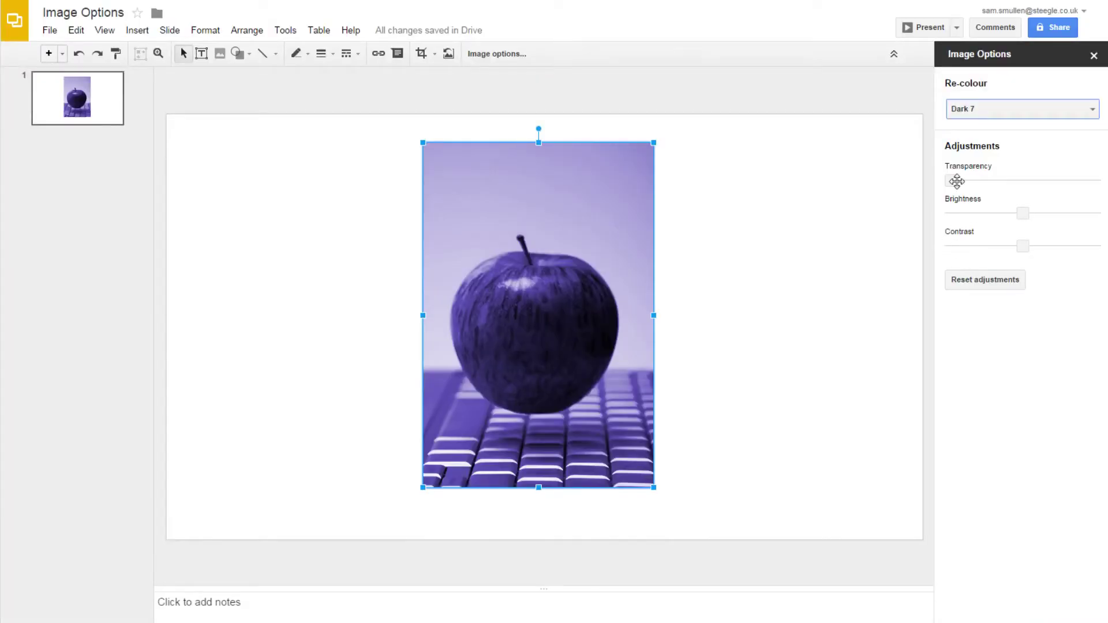
mouse_move(953, 178)
mouse_down()
mouse_move(1002, 180)
mouse_move(1047, 213)
mouse_move(1044, 246)
mouse_up()
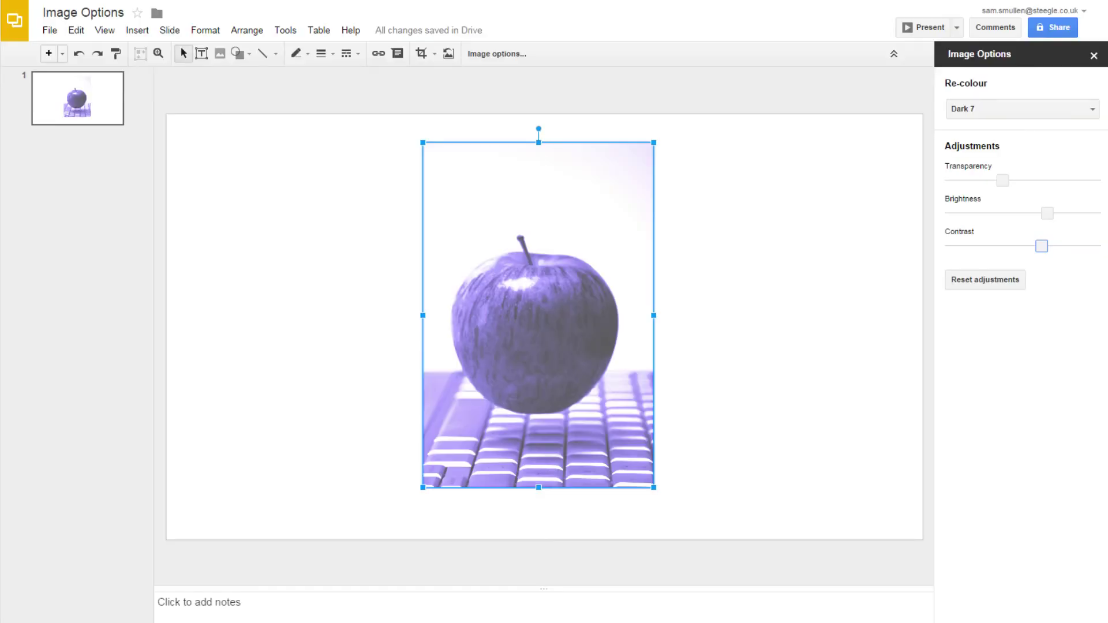
click(986, 280)
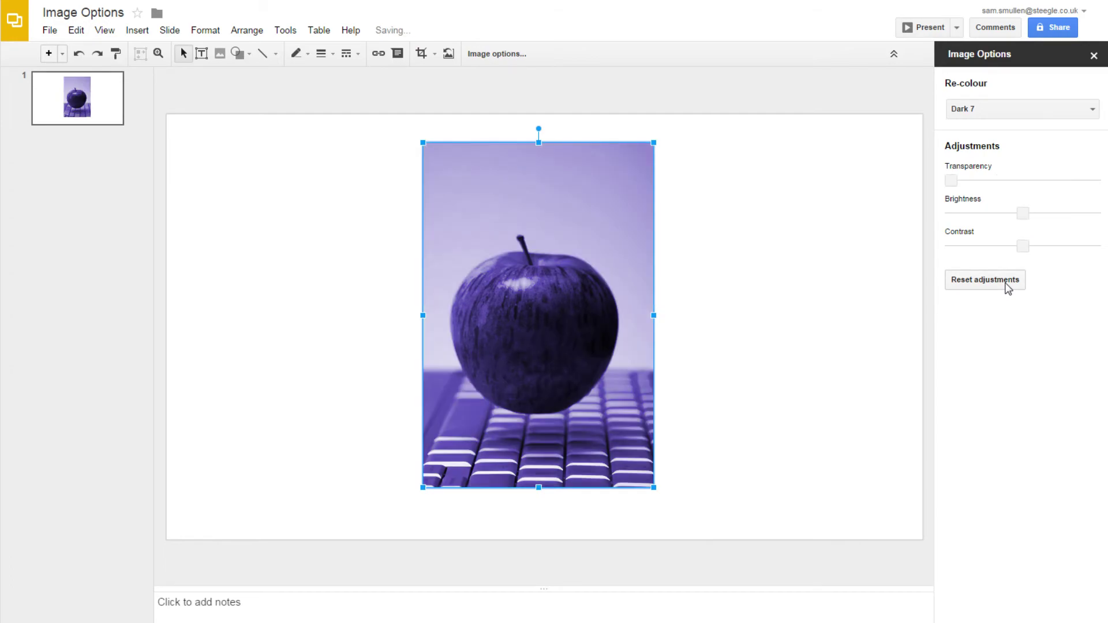
- Choose No recolour to remove the purple tint from the apple photo
click(996, 107)
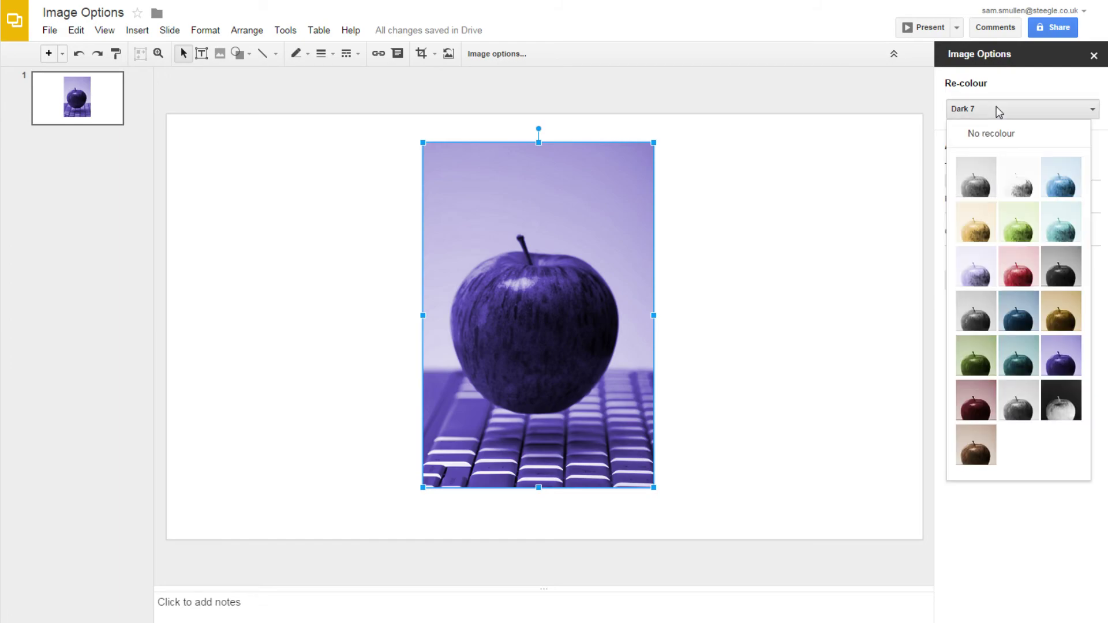
click(1010, 134)
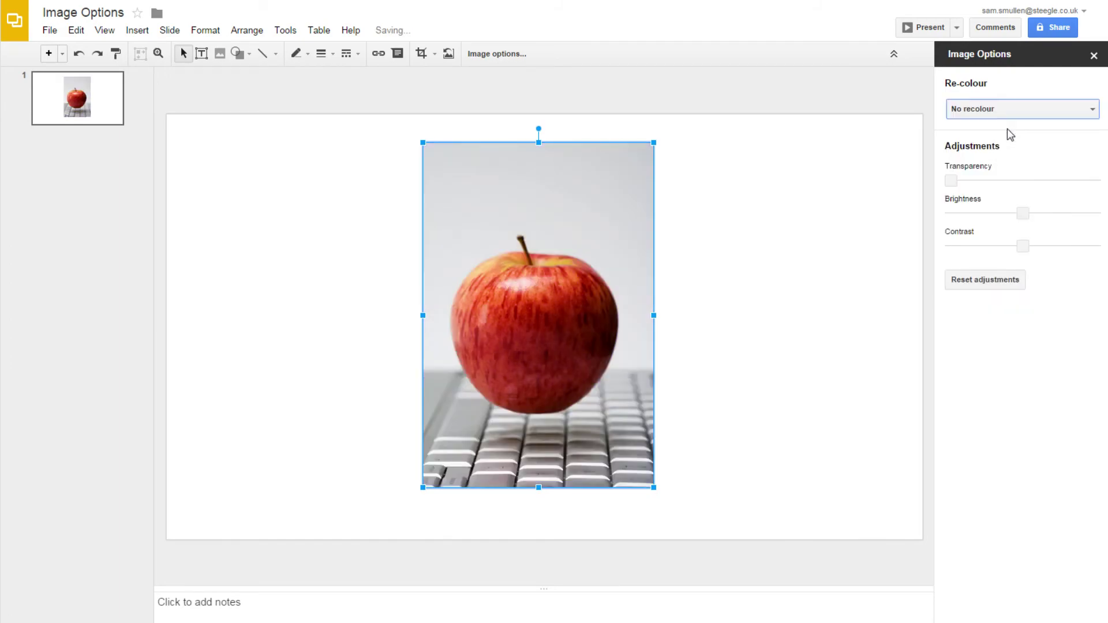